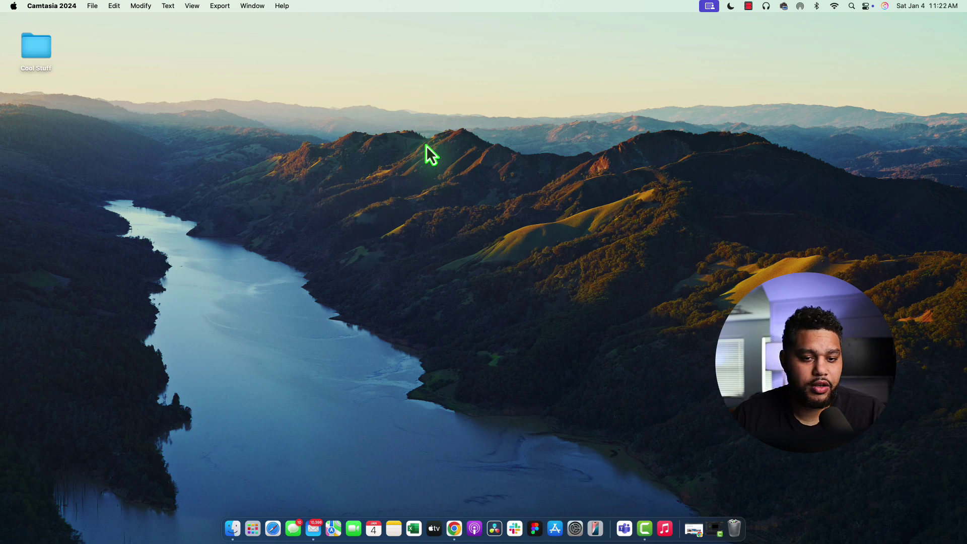
Open System Settings from the Apple menu, close it, then bring up the desktop's shortcut menu.
left_click(15, 10)
left_click(36, 38)
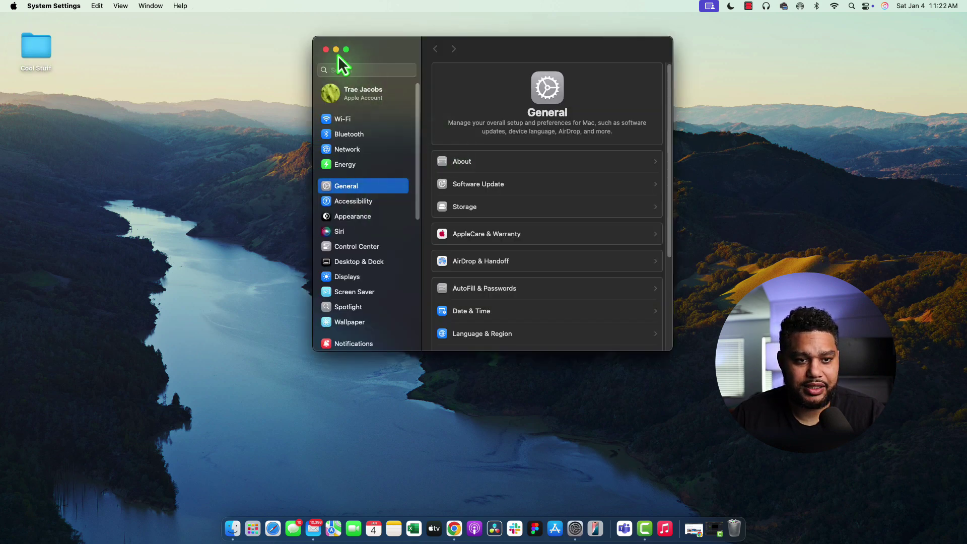
left_click(326, 50)
right_click(491, 165)
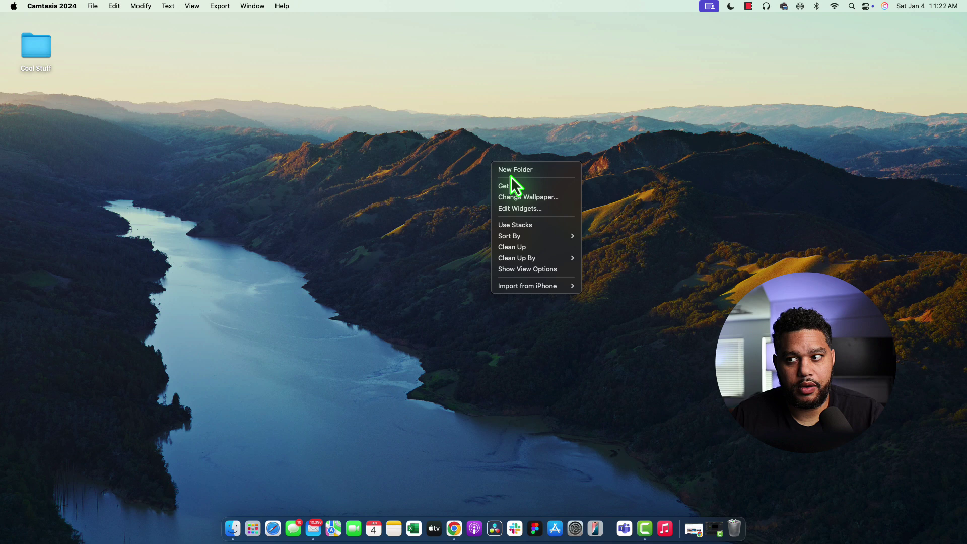
Open the Wallpaper settings via Change Wallpaper… and scroll through the sidebar and gallery.
left_click(523, 202)
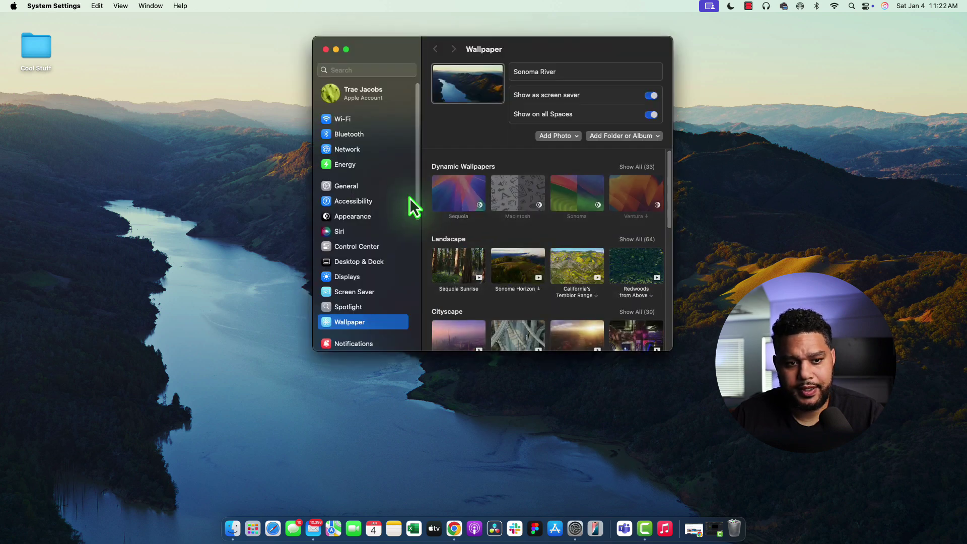
scroll(355, 272, "down", 2)
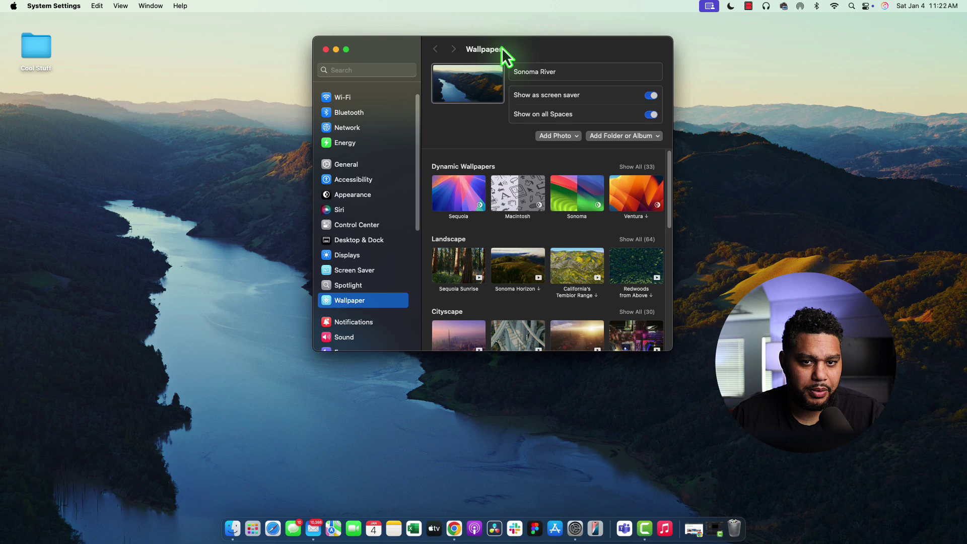
scroll(373, 113, "down", 2)
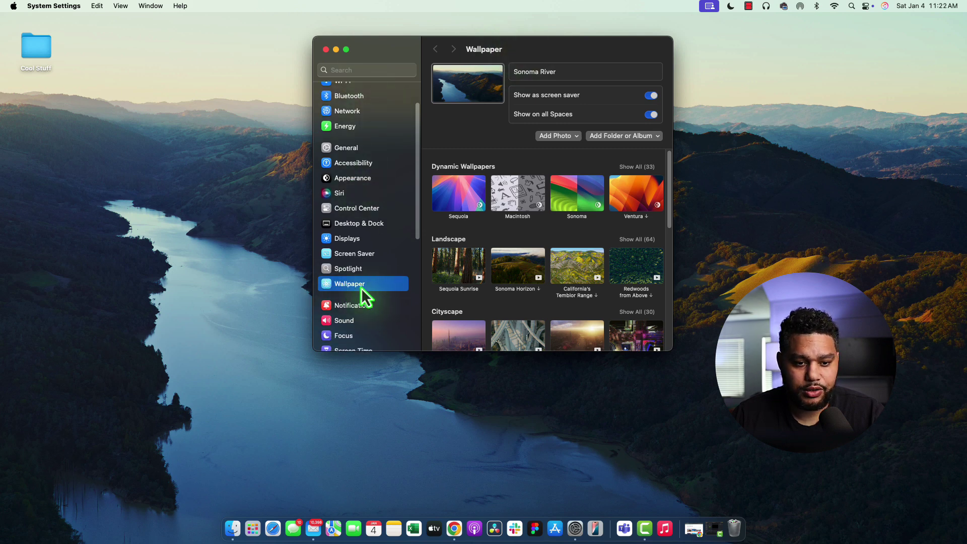
scroll(350, 169, "up", 2)
scroll(349, 171, "down", 3)
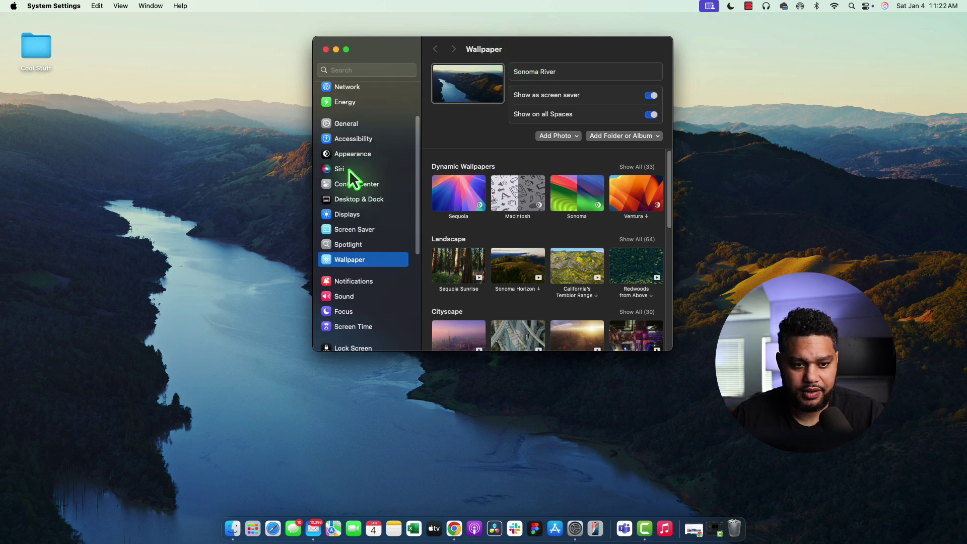
scroll(349, 170, "down", 1)
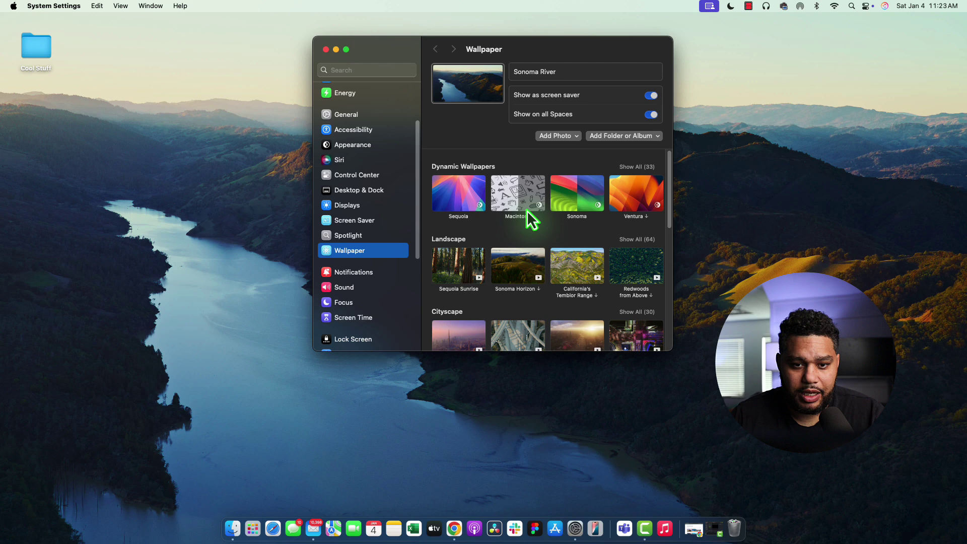
scroll(545, 176, "down", 2)
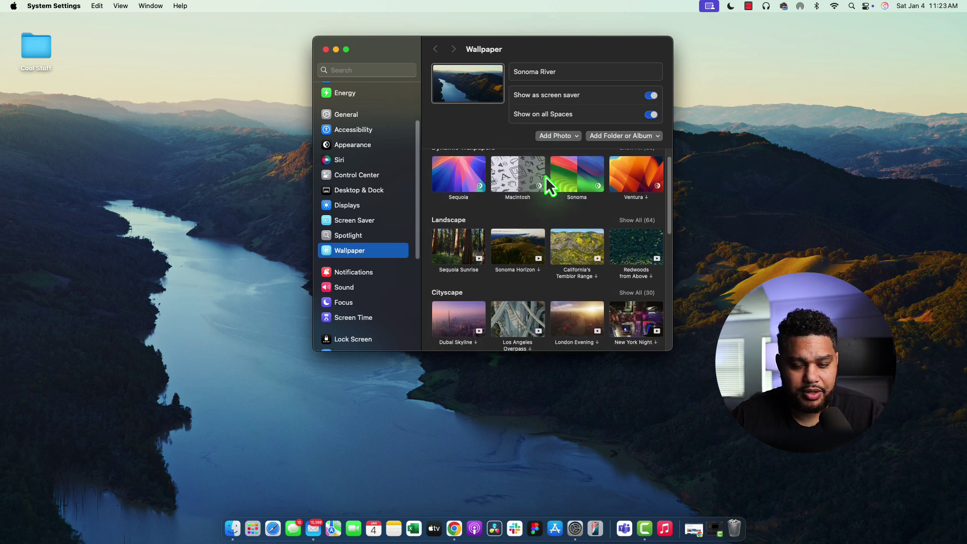
scroll(534, 182, "up", 2)
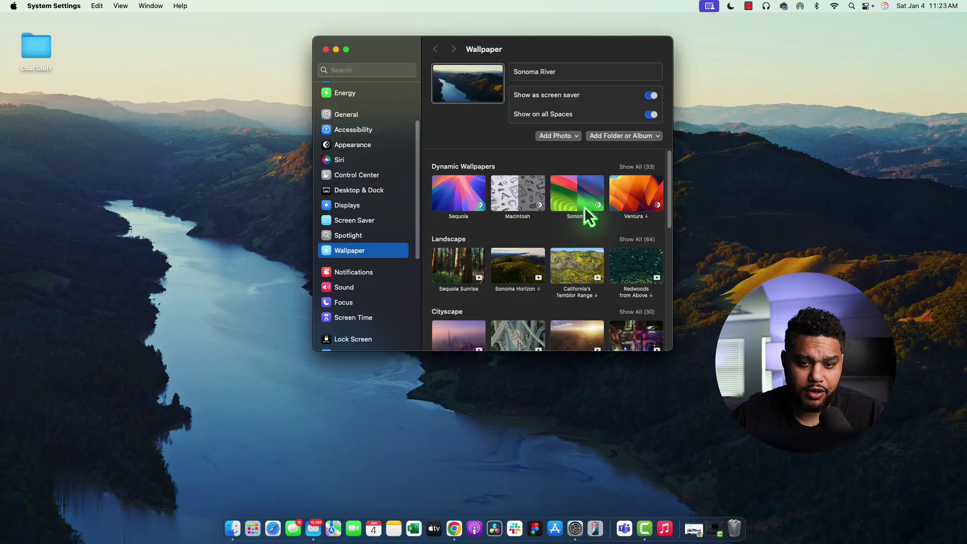
Browse further down through the Dynamic Wallpapers, Landscape and Cityscape collections.
scroll(505, 205, "down", 5)
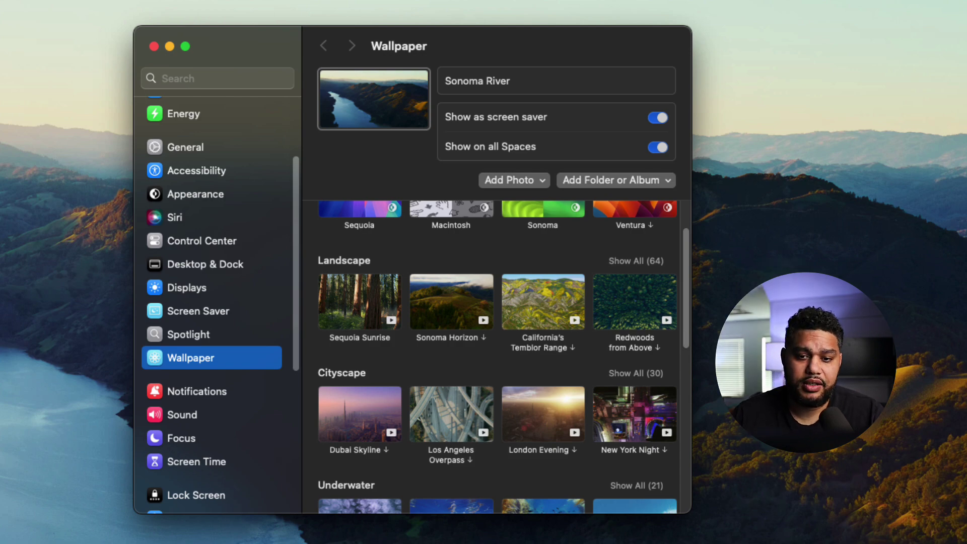
scroll(594, 345, "down", 2)
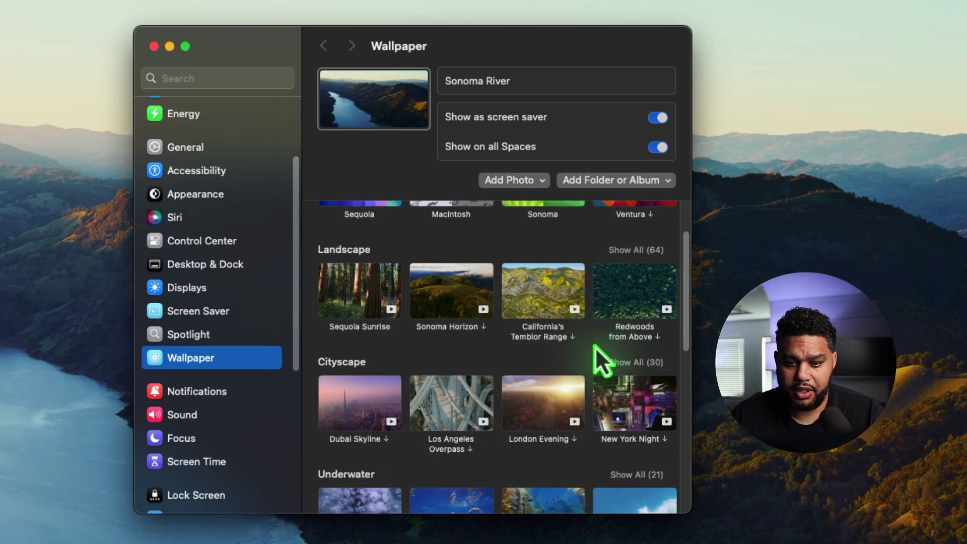
scroll(595, 347, "down", 10)
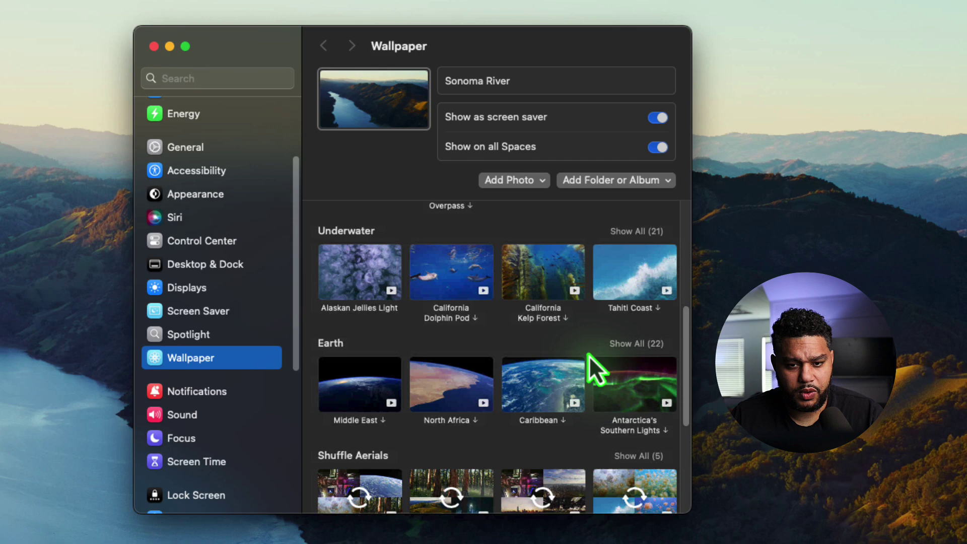
scroll(569, 348, "up", 10)
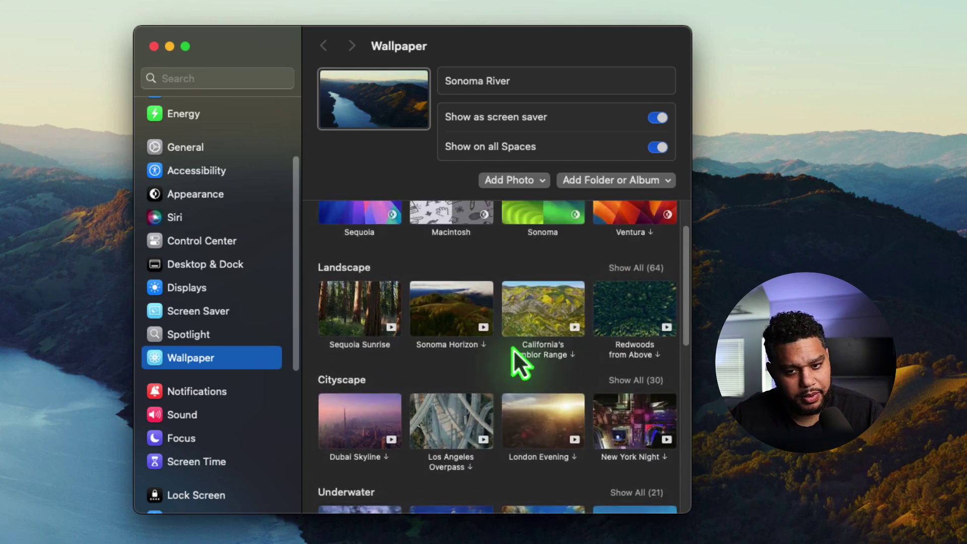
scroll(499, 333, "down", 1)
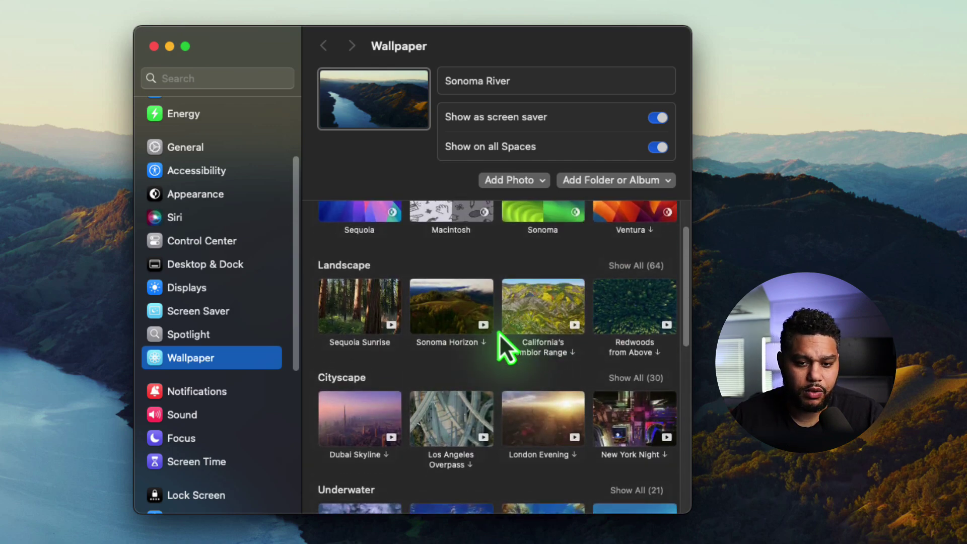
scroll(499, 335, "down", 2)
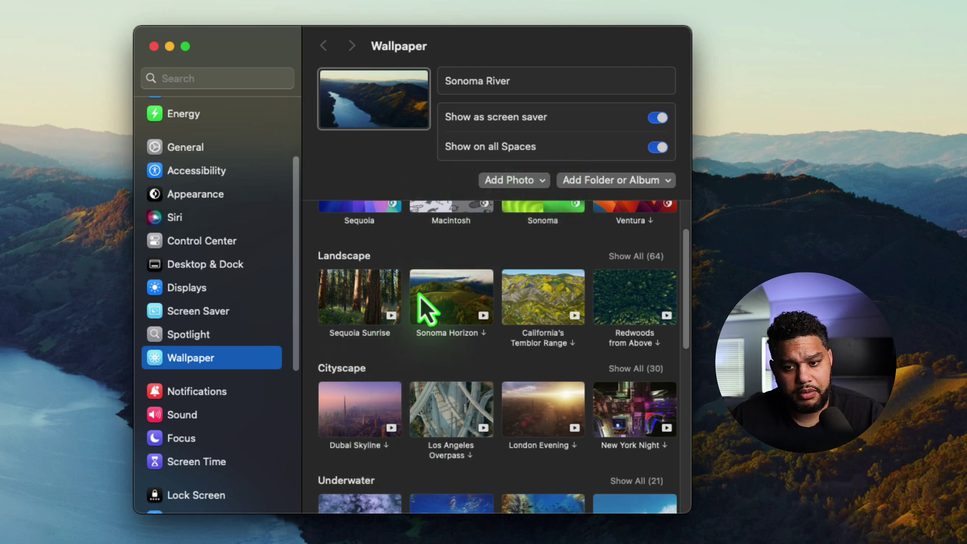
scroll(593, 330, "down", 2)
scroll(582, 330, "down", 3)
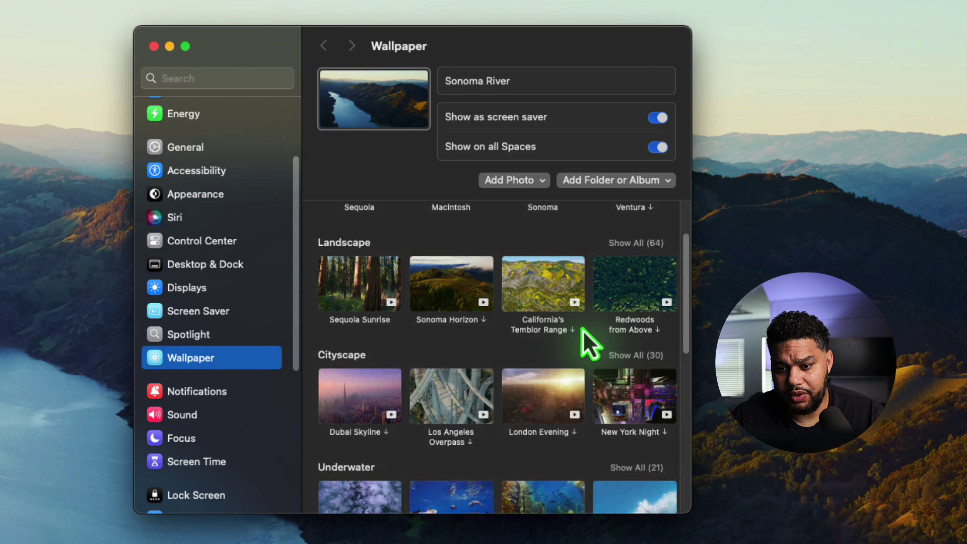
scroll(579, 330, "down", 4)
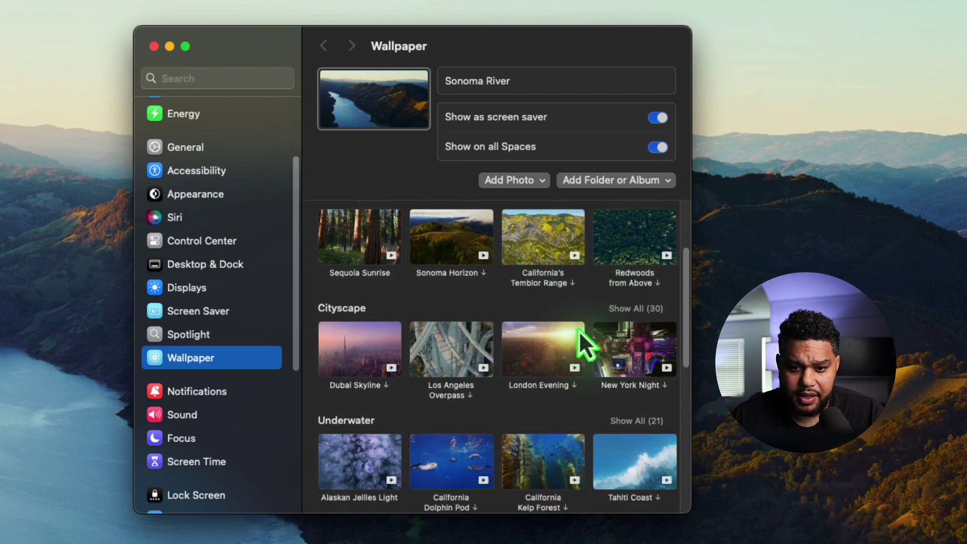
scroll(529, 328, "up", 2)
Expand Landscape to all 64 wallpapers and pick Patagonia Lake as the wallpaper.
left_click(643, 214)
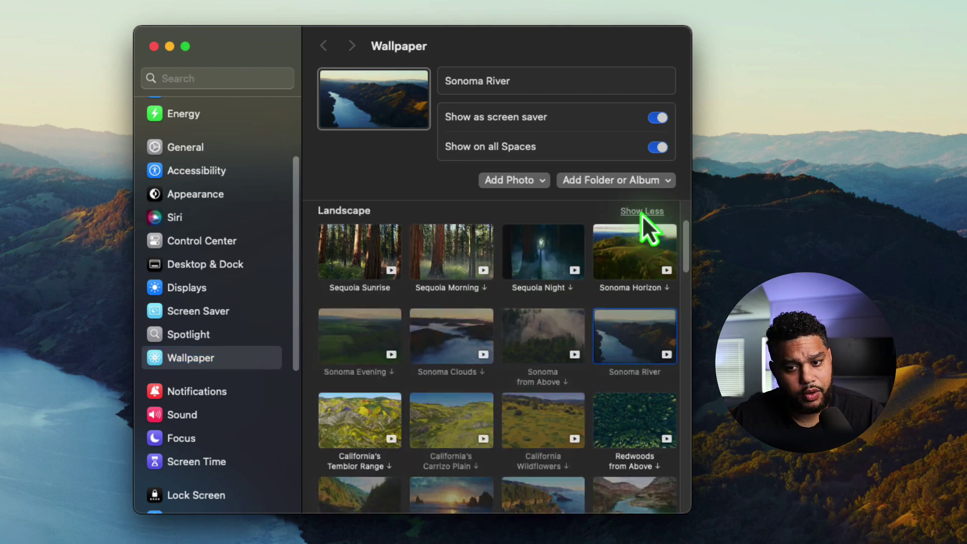
scroll(496, 322, "down", 10)
scroll(498, 324, "down", 2)
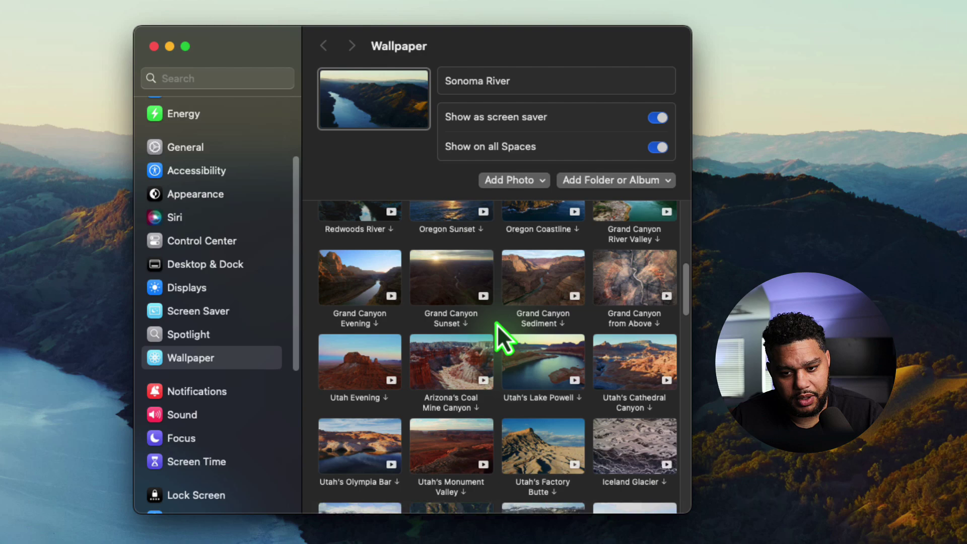
scroll(497, 324, "down", 8)
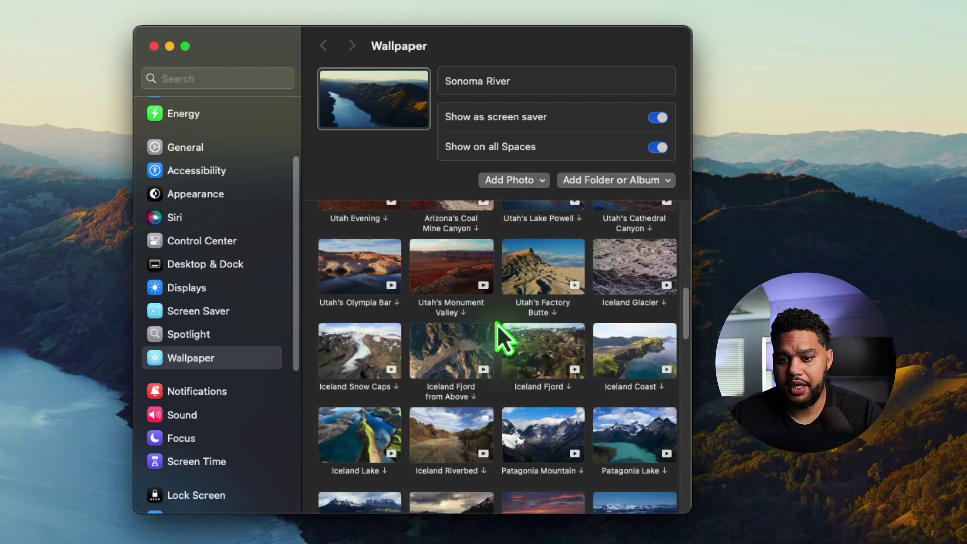
scroll(497, 324, "down", 3)
scroll(334, 307, "down", 5)
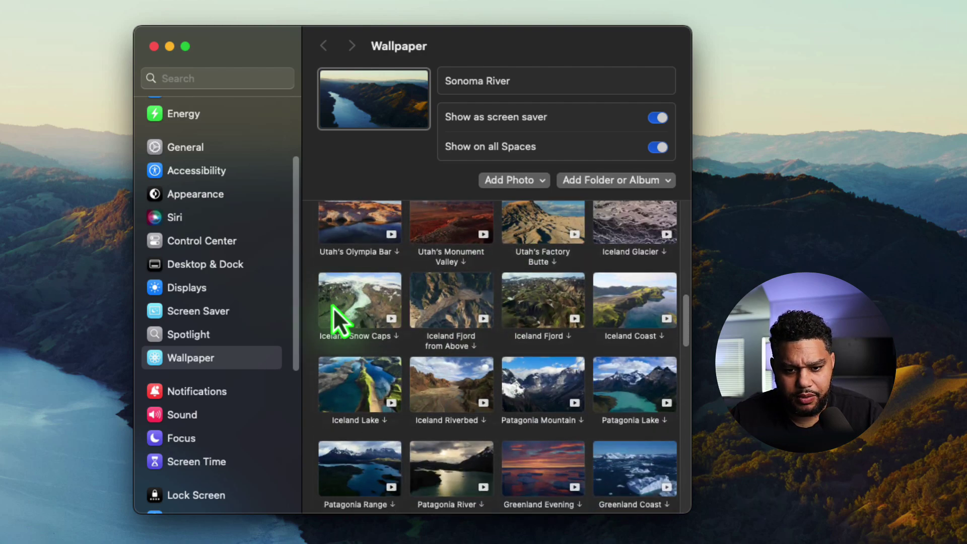
scroll(594, 362, "down", 1)
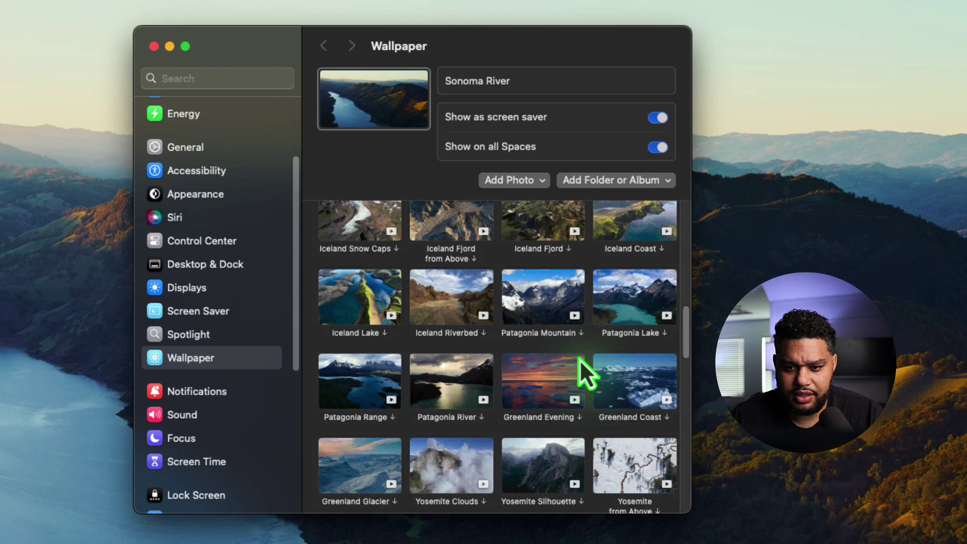
left_click(629, 312)
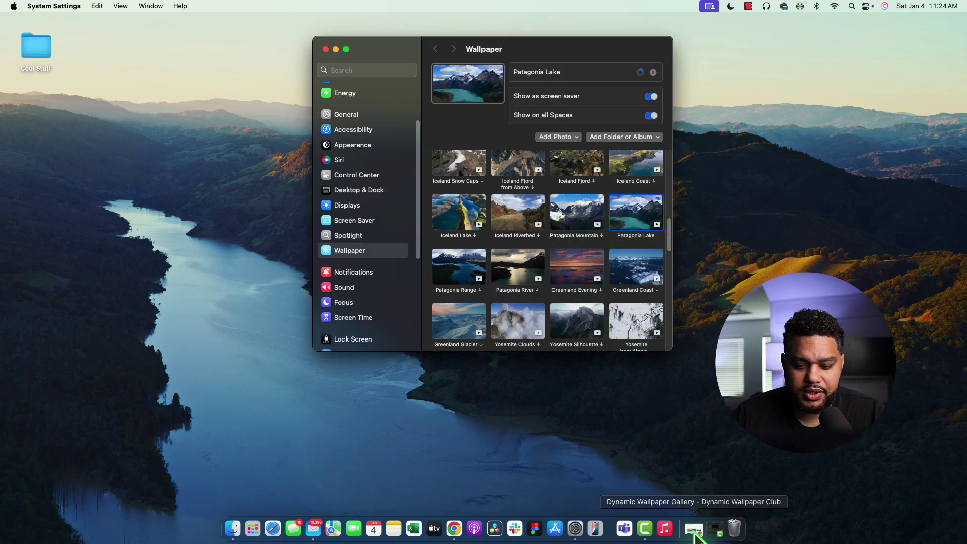
Bring back the Dynamic Wallpaper Club browser window, reposition it, and open the Gallery.
left_click(695, 533)
left_click_drag(423, 11, 333, 14)
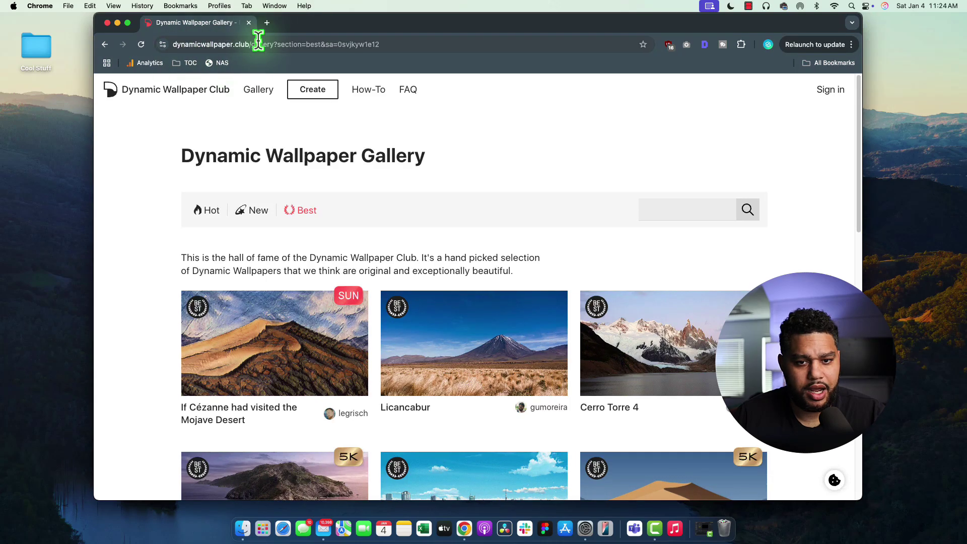
left_click(259, 91)
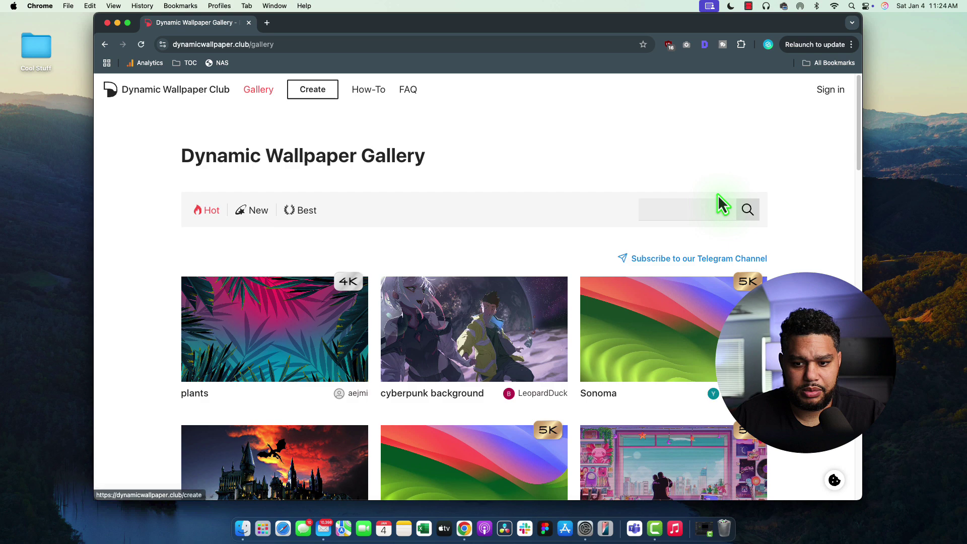
Scroll the gallery to the Mount Fuji wallpaper and download Fuji.heic (8.8 MB).
scroll(720, 199, "down", 3)
scroll(175, 141, "down", 1)
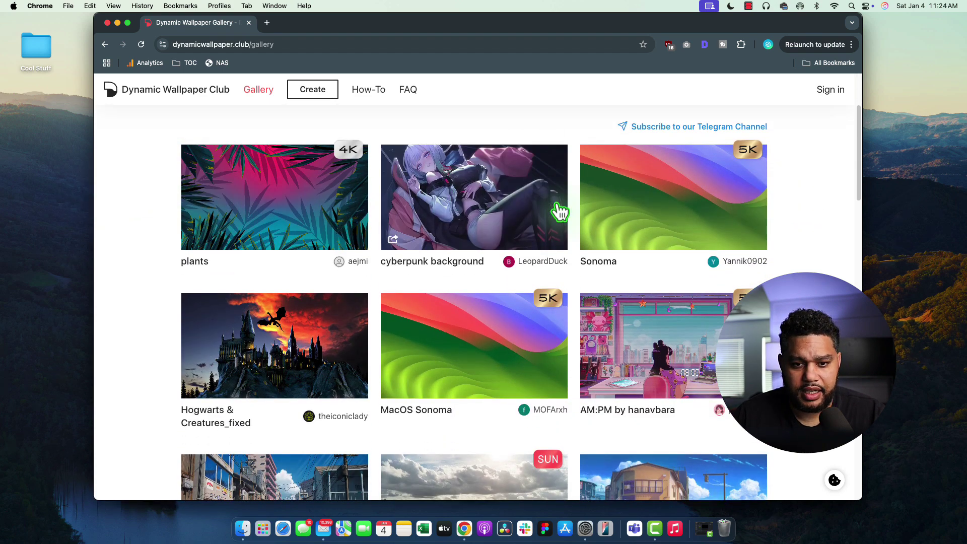
scroll(665, 252, "down", 4)
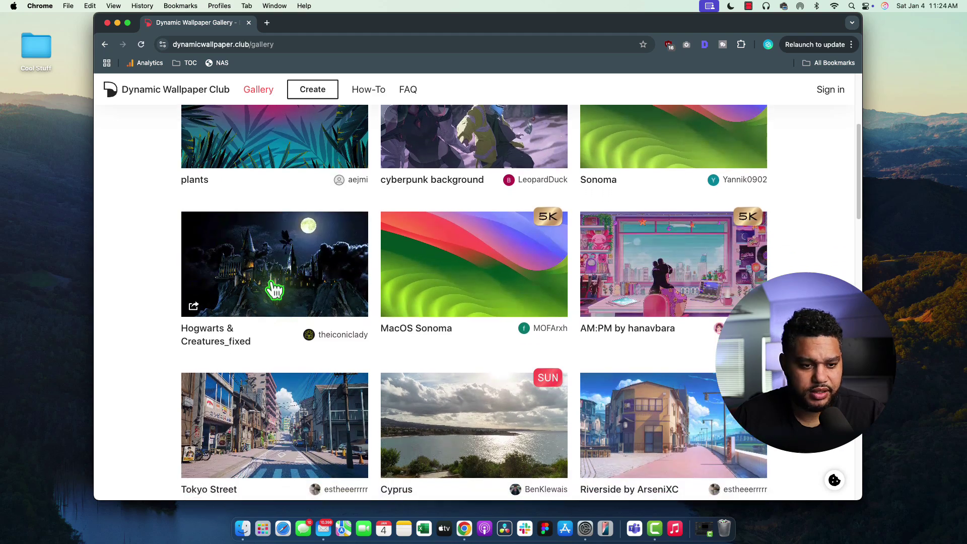
scroll(242, 292, "down", 2)
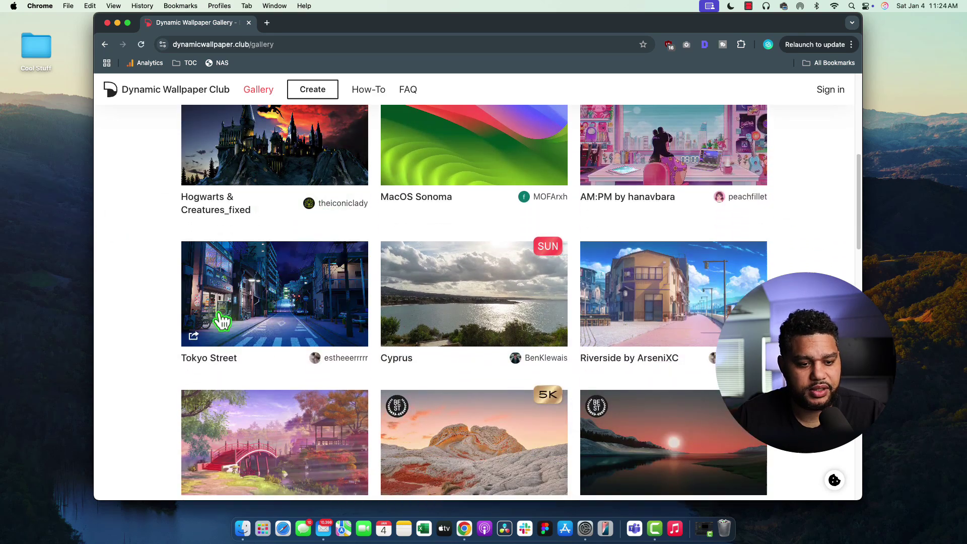
scroll(673, 307, "down", 4)
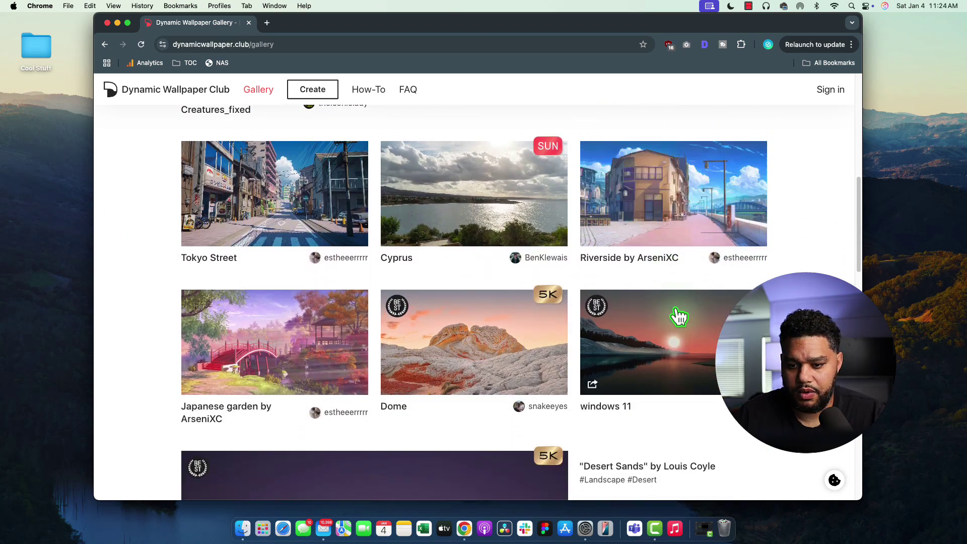
mouse_move(295, 282)
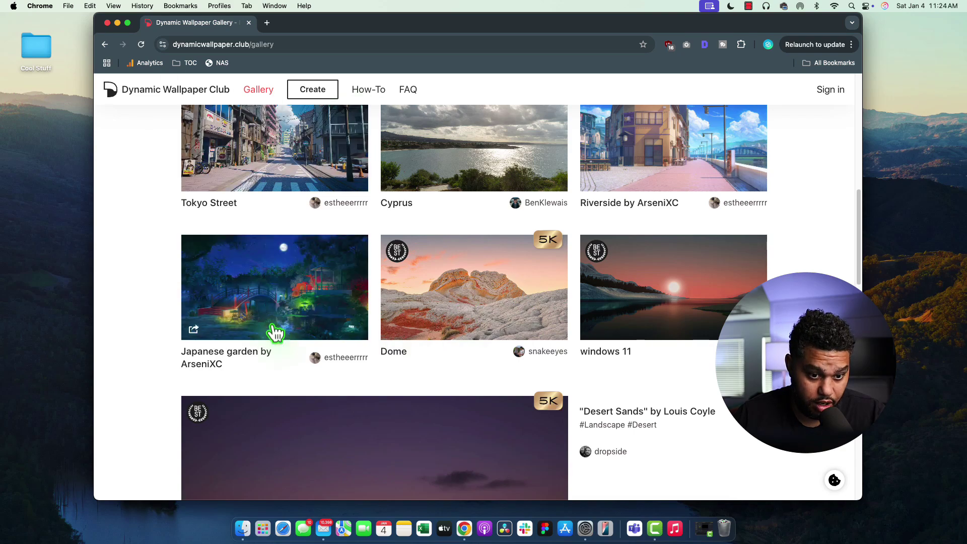
scroll(396, 286, "down", 5)
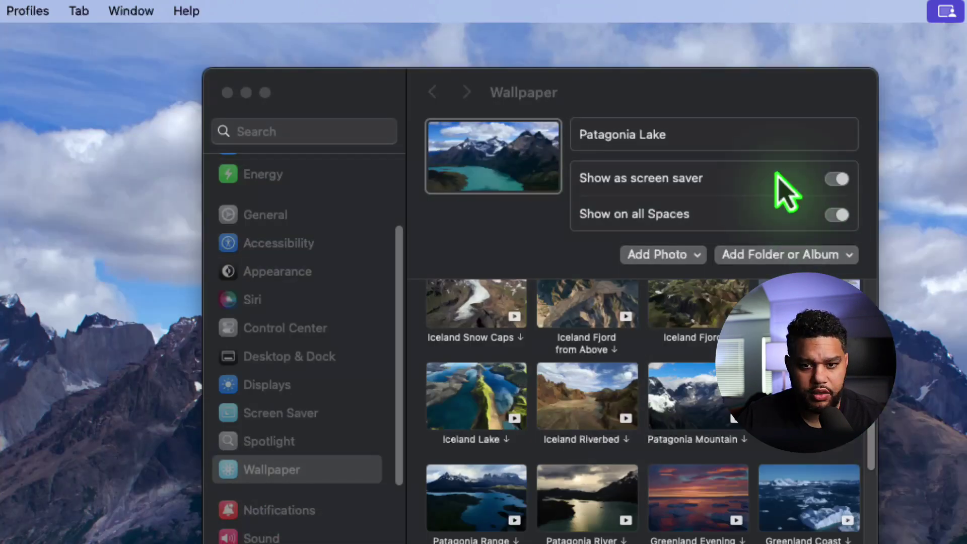
Bring the Wallpaper settings window to the front and move it up and to the left.
left_click(677, 108)
left_click(228, 92)
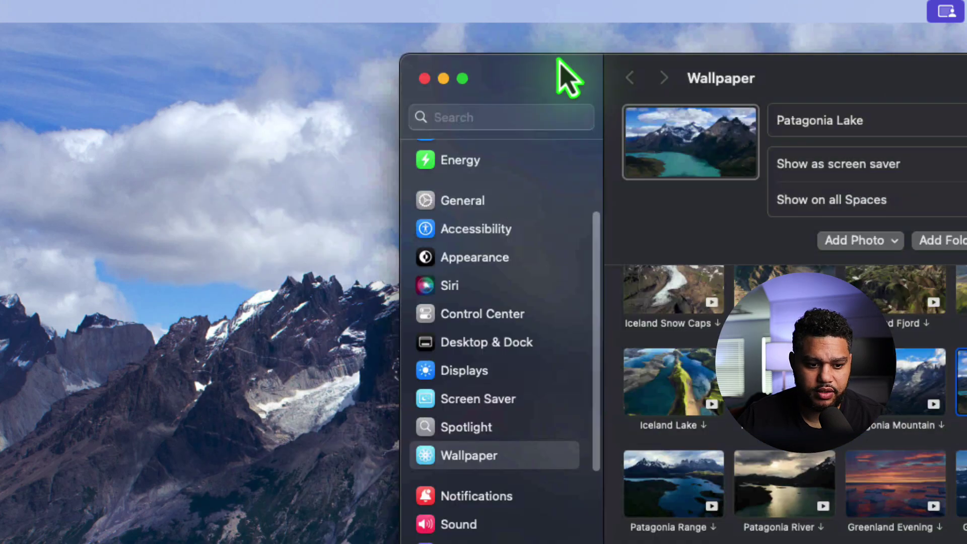
left_click_drag(557, 75, 242, 52)
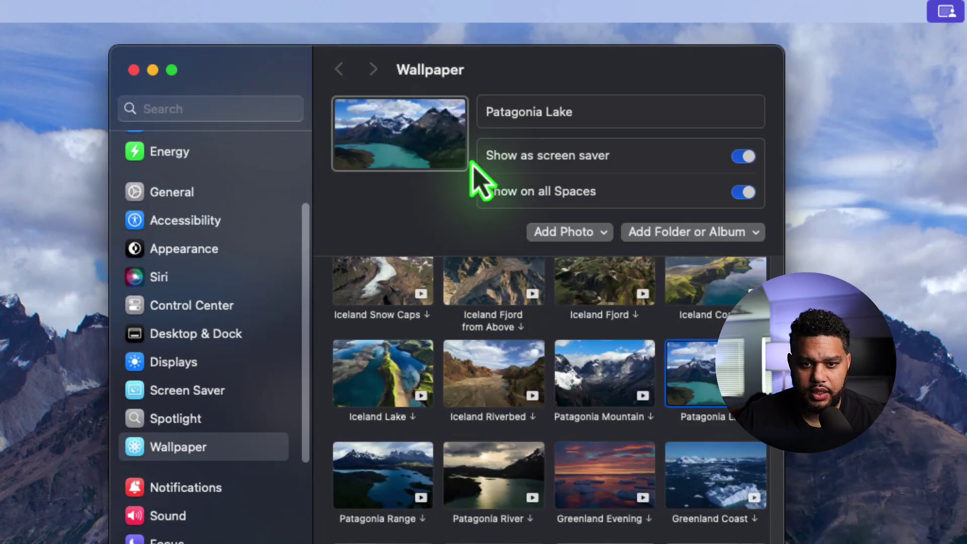
Add Fuji.heic from Downloads, set it as the desktop wallpaper, and close System Settings.
left_click(551, 237)
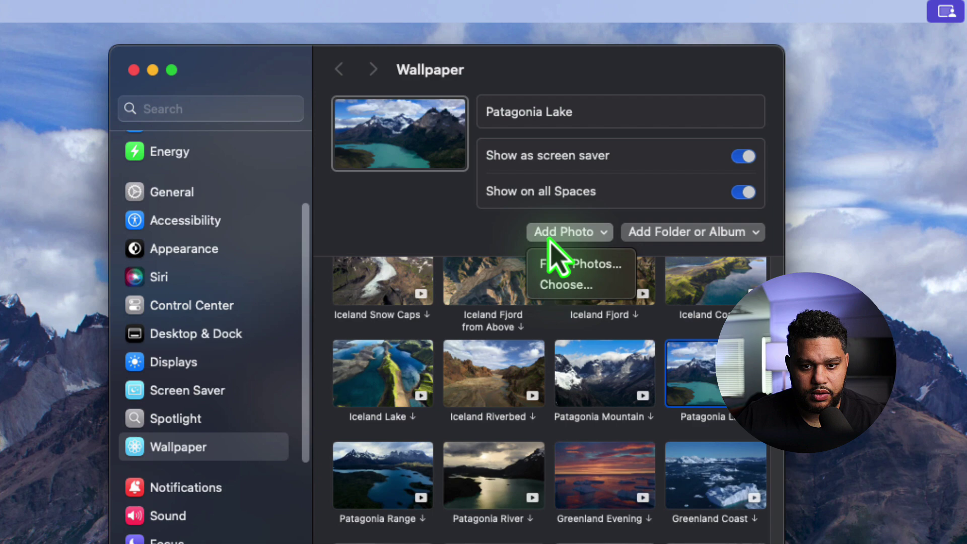
left_click(563, 280)
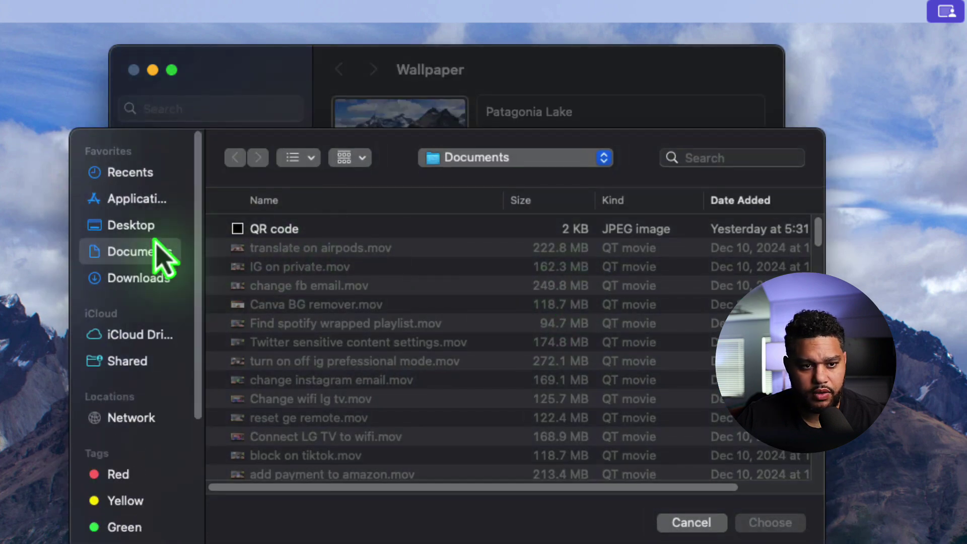
left_click(132, 279)
left_click(272, 229)
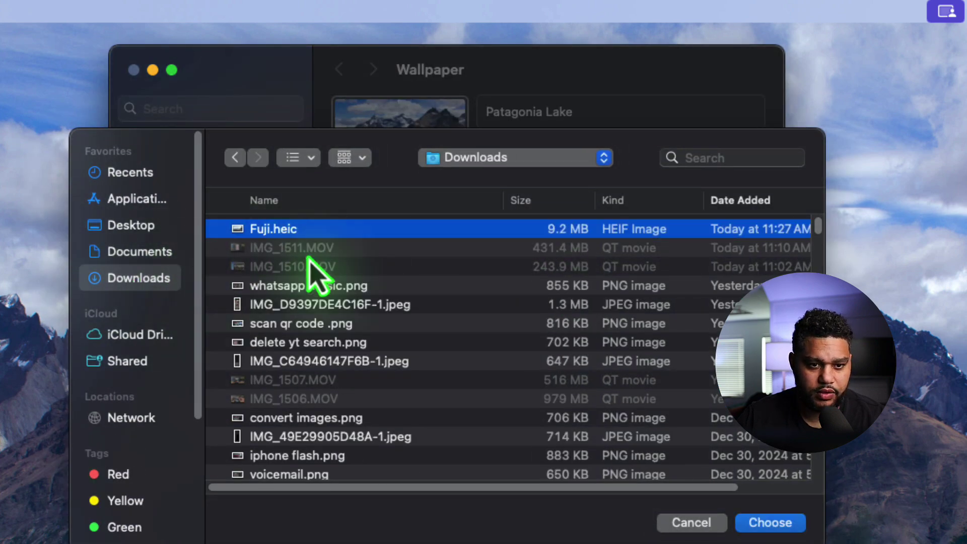
left_click(779, 524)
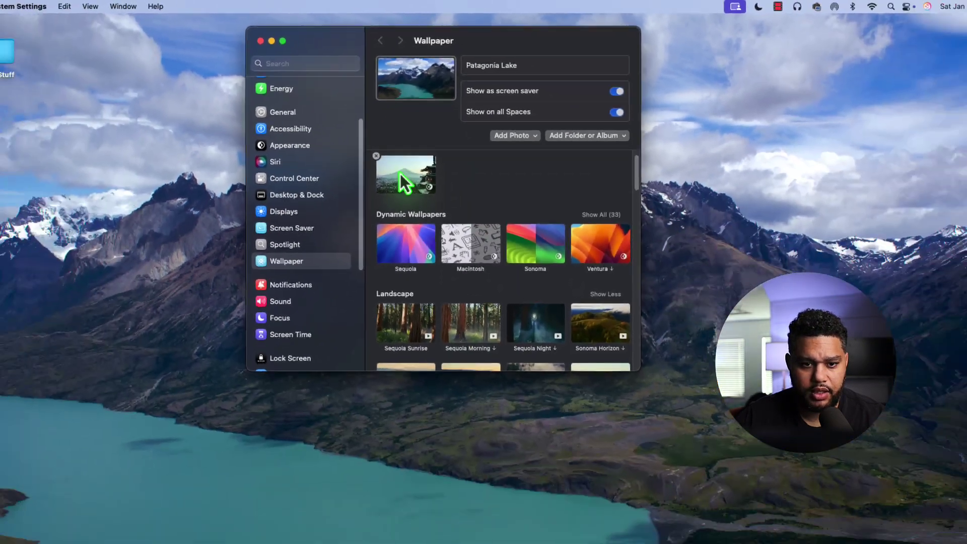
left_click(387, 276)
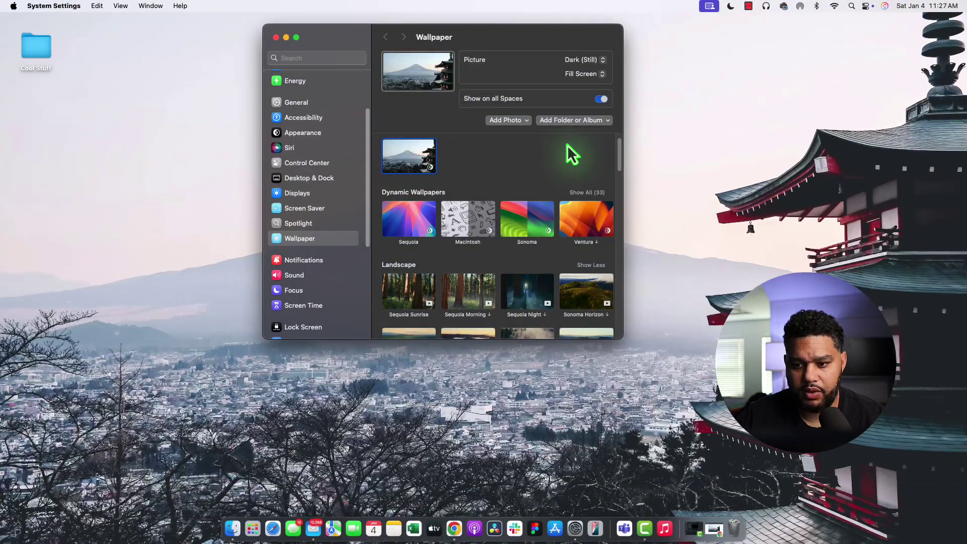
left_click(275, 37)
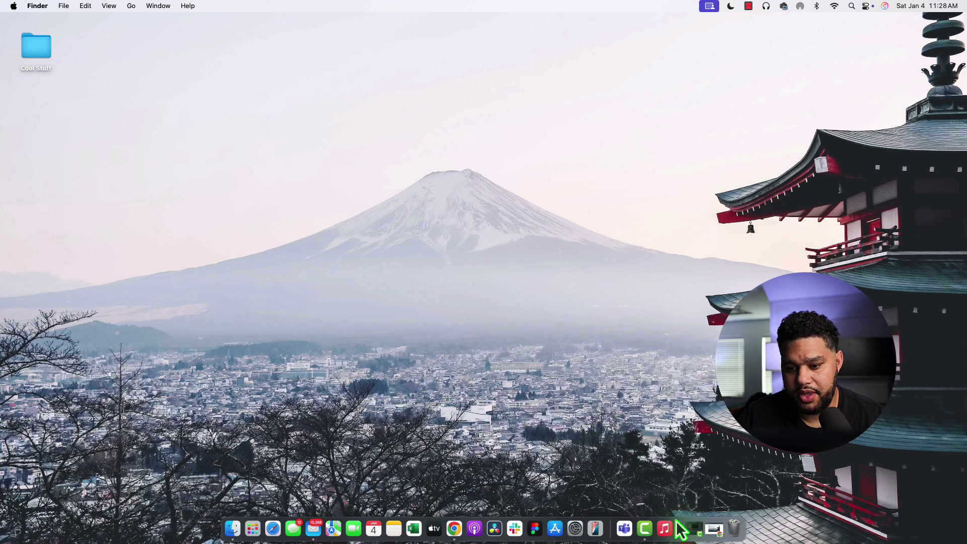
In a new Chrome tab, search Google for 'pexels' and open the Pexels website.
left_click(713, 531)
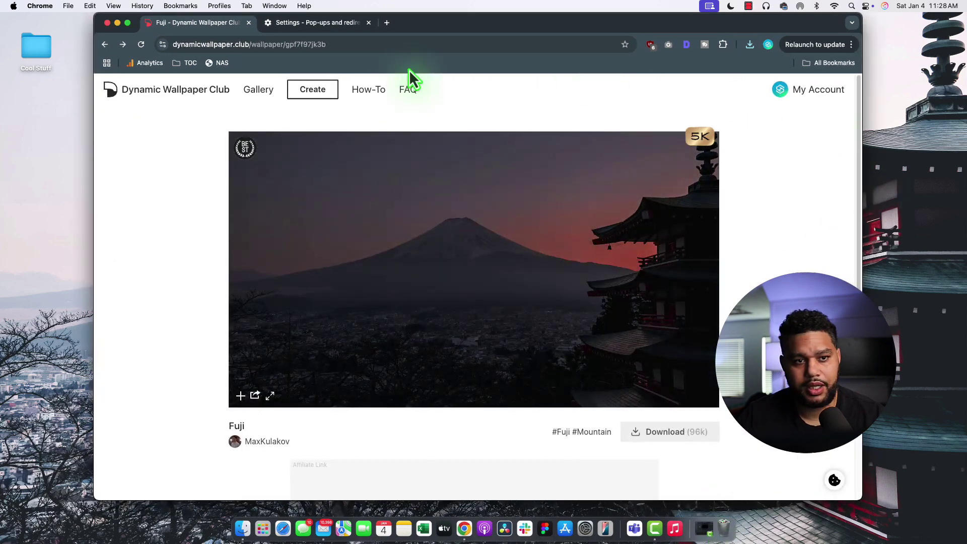
left_click(386, 24)
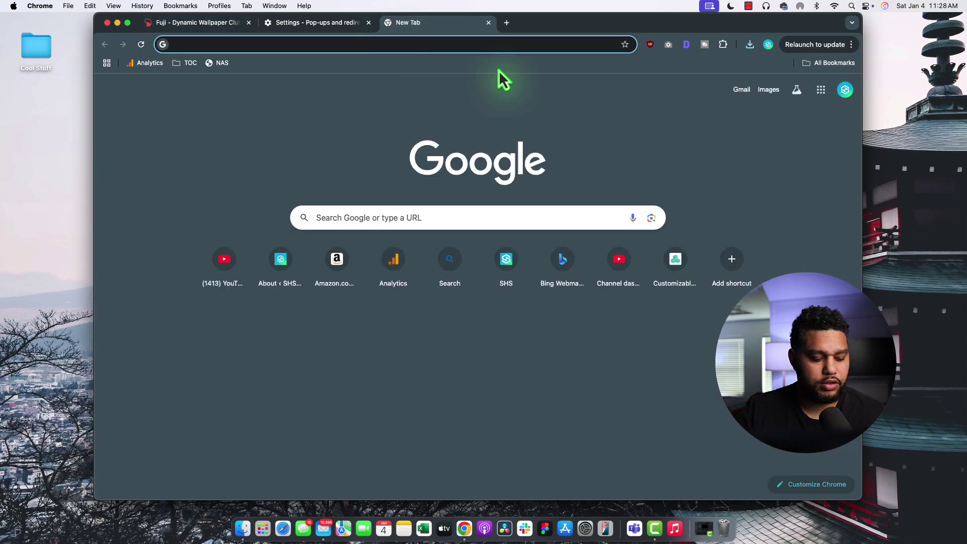
type("pexels")
key("Return")
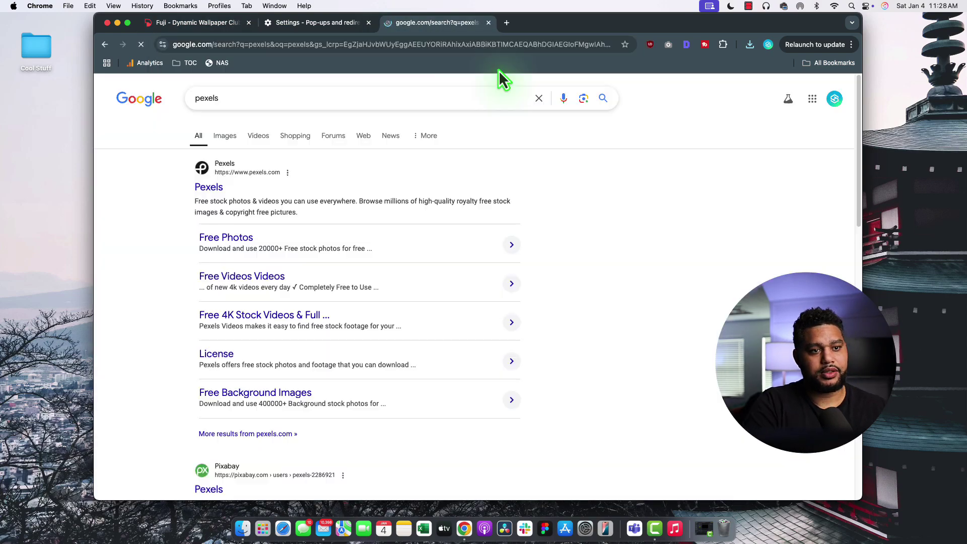
left_click(219, 187)
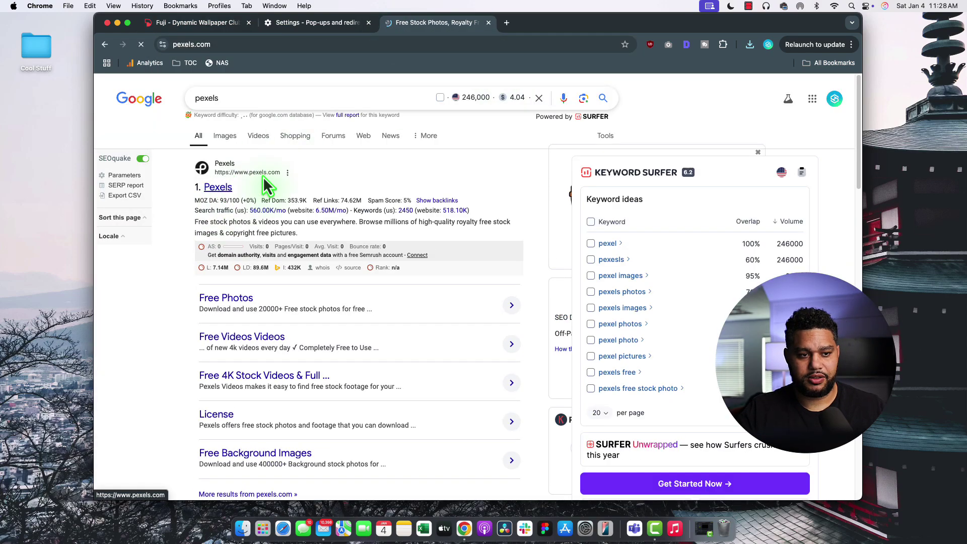
Search Pexels for 'mac wall' and scroll through the wallpaper photo results.
left_click(425, 245)
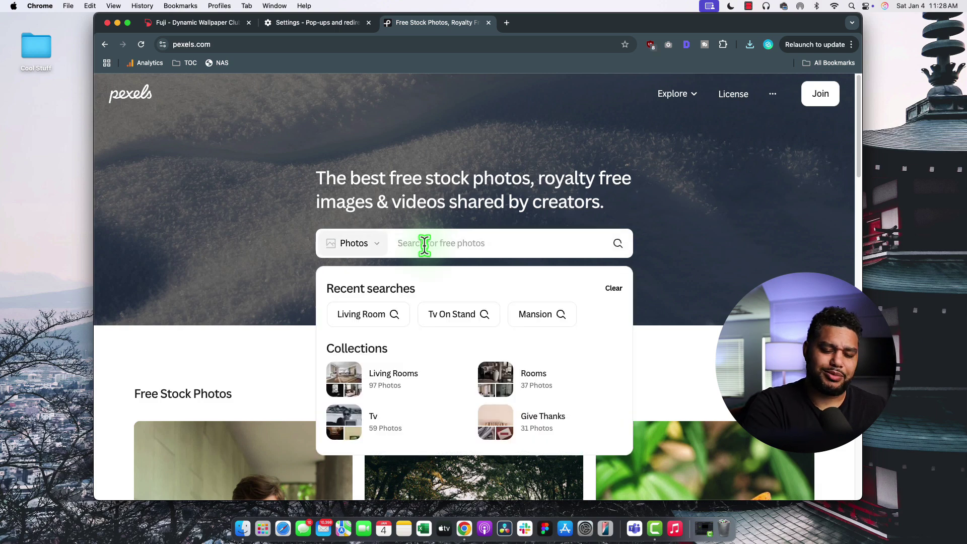
type("mac")
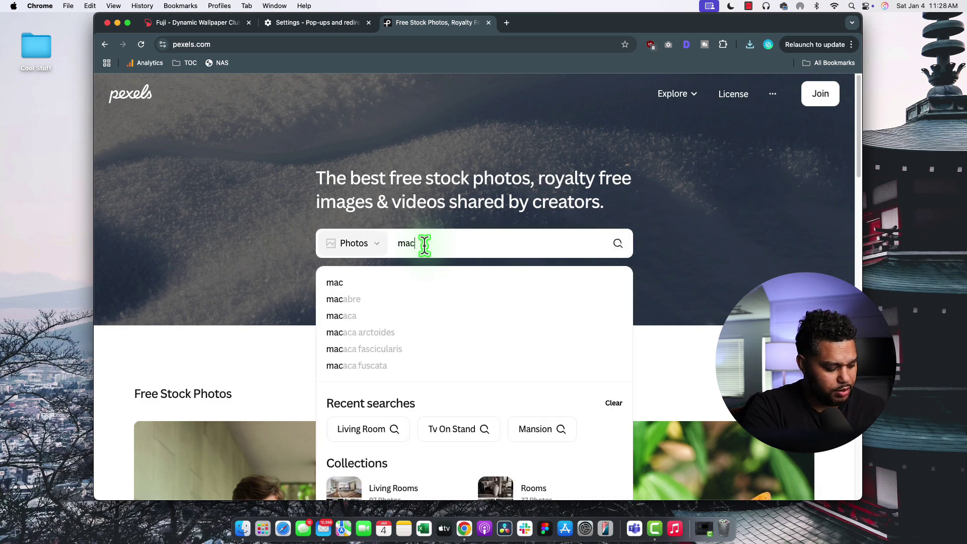
type(" wallpaper")
key("Return")
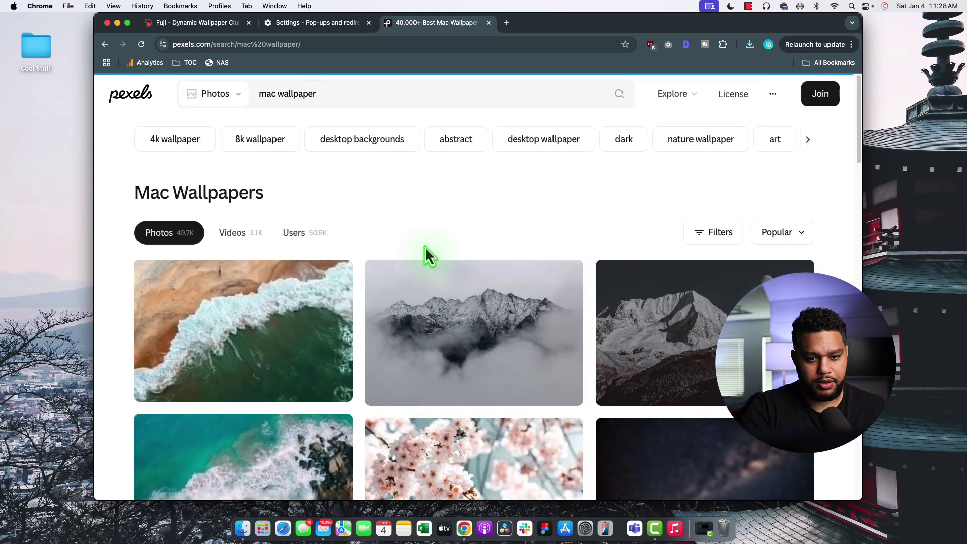
scroll(604, 277, "down", 3)
scroll(649, 273, "down", 10)
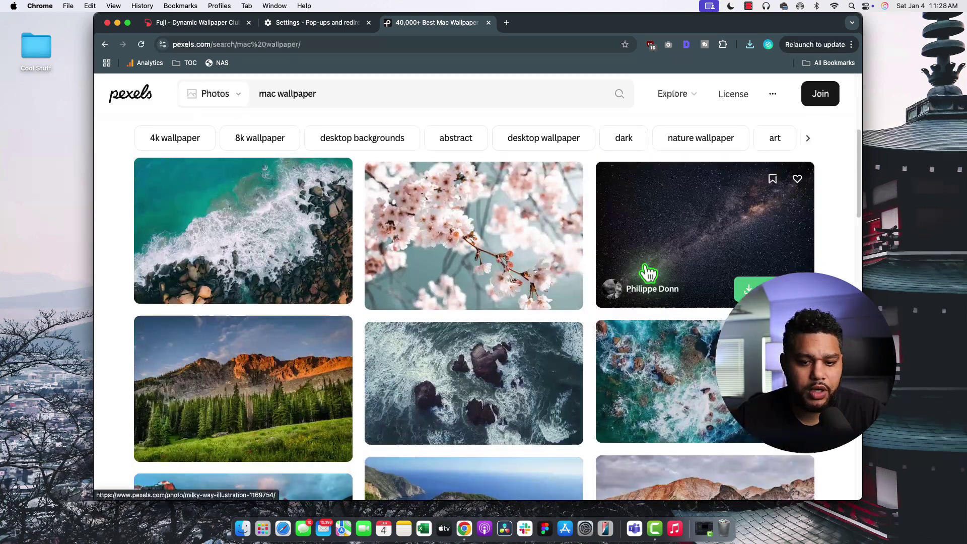
scroll(648, 273, "down", 5)
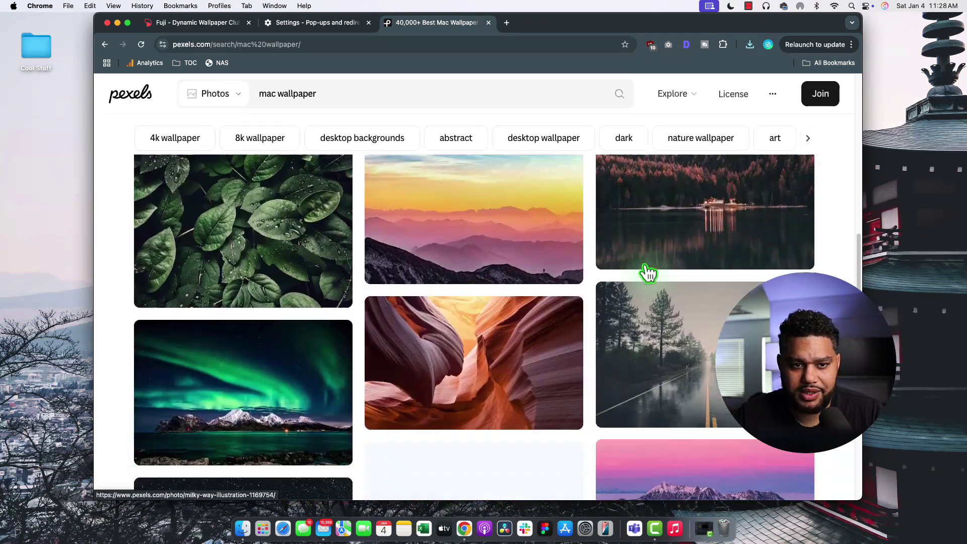
left_click(309, 42)
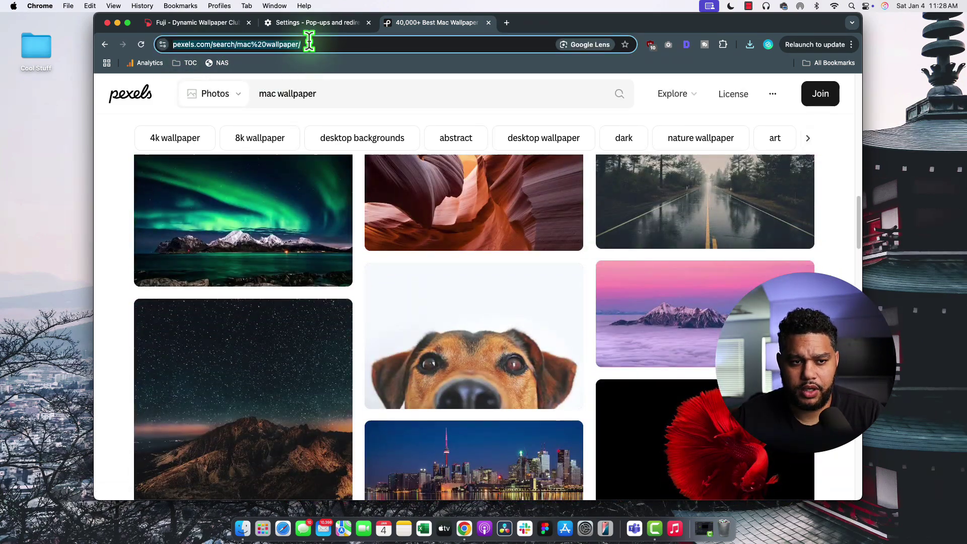
Open Unsplash via a Google search for 'unsplash', scroll its feed, and briefly reveal the desktop.
type("unsplash")
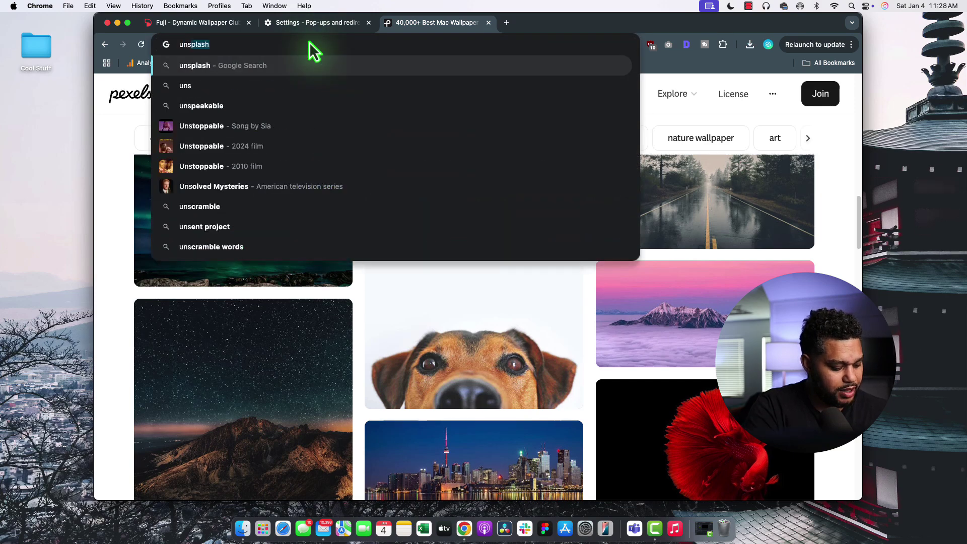
key("Return")
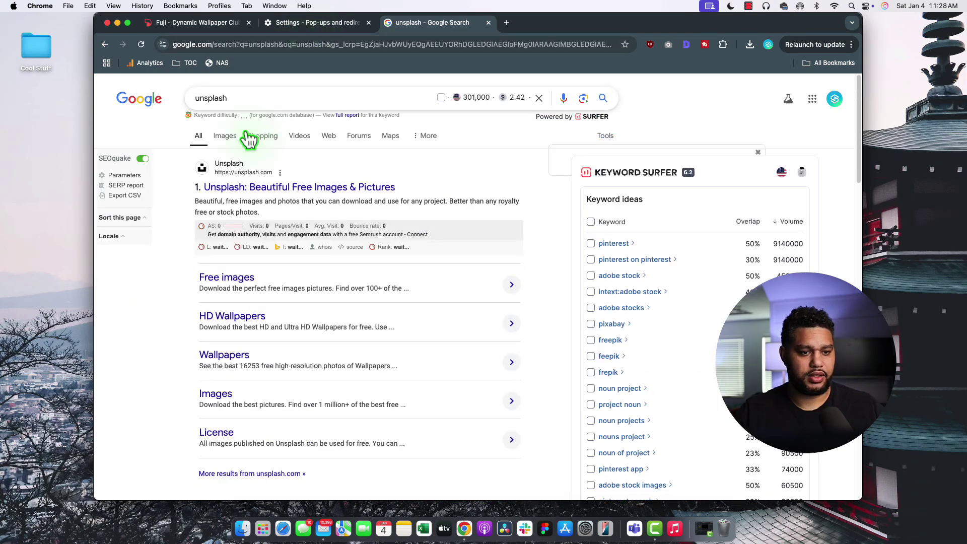
left_click(288, 188)
scroll(542, 211, "down", 3)
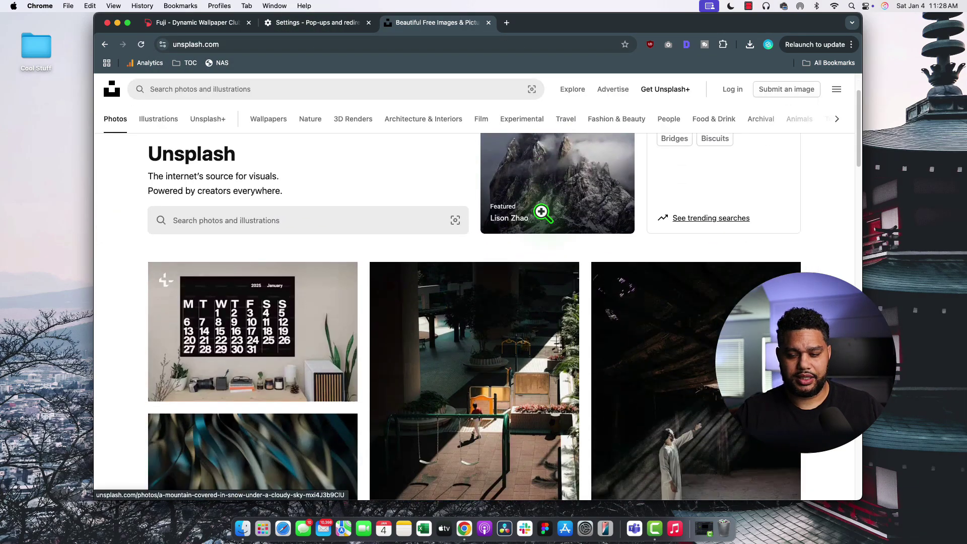
scroll(542, 211, "down", 15)
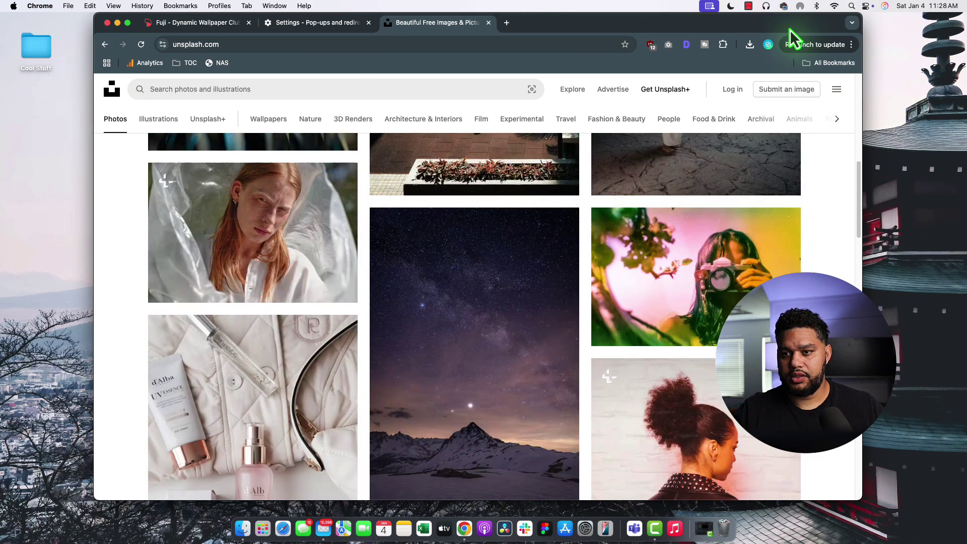
key("F11")
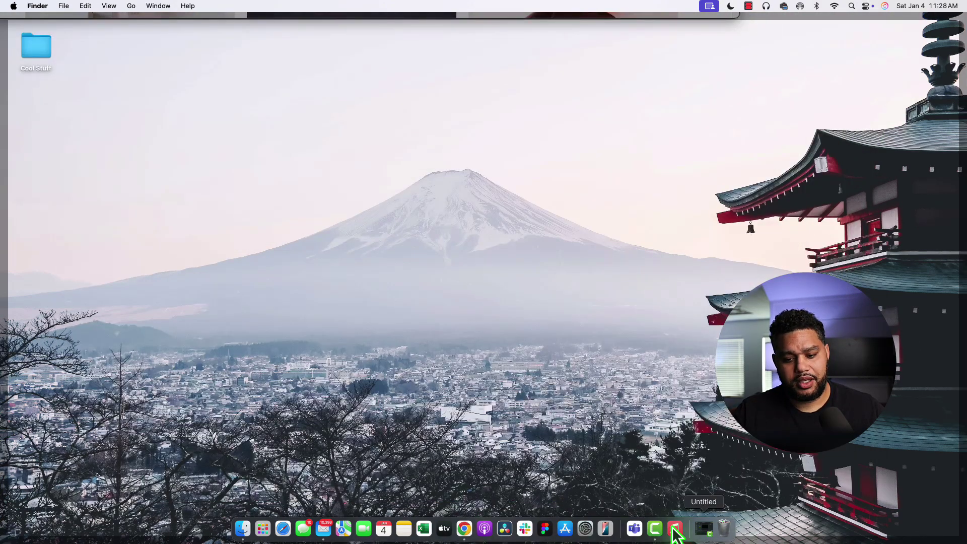
key("F11")
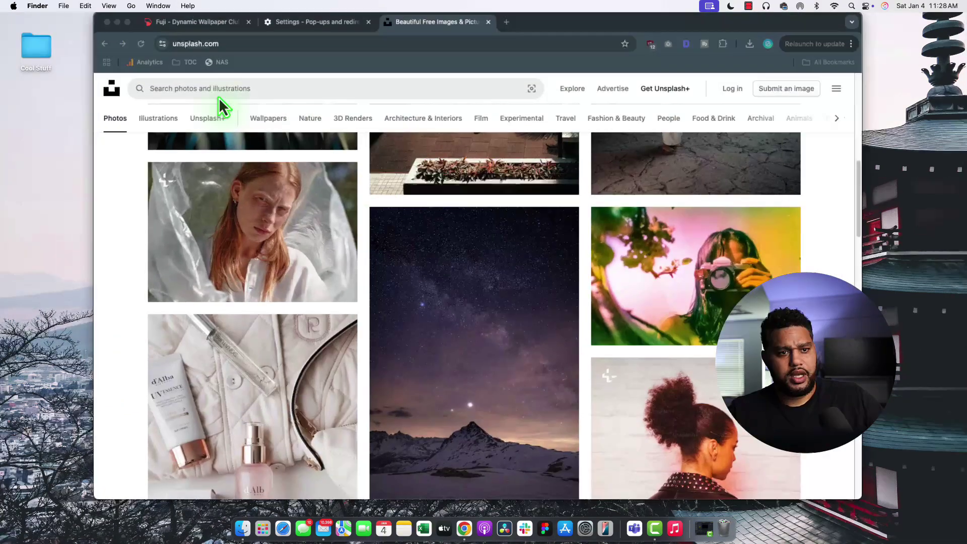
Minimize Chrome, reopen Wallpaper settings from the desktop menu, and expand the full Landscape collection.
left_click(117, 22)
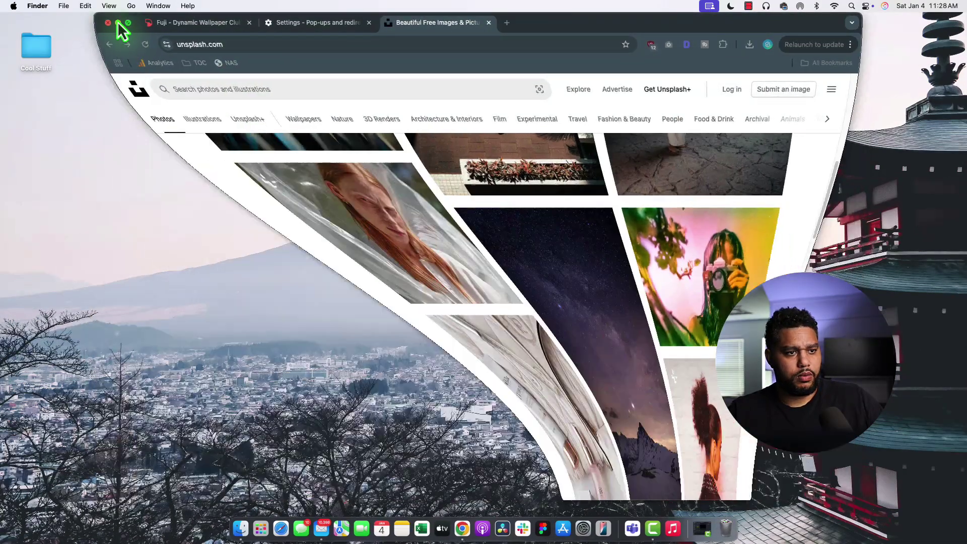
right_click(453, 288)
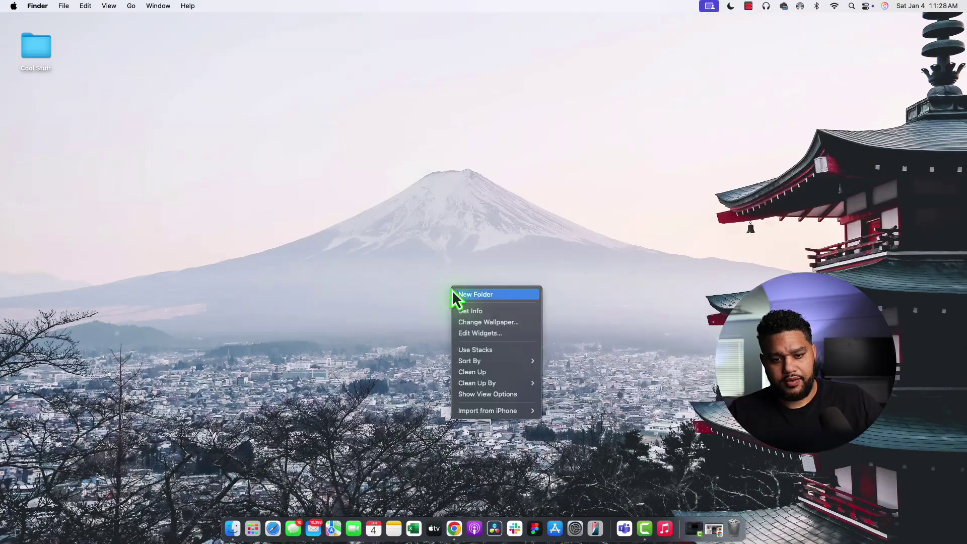
left_click(496, 323)
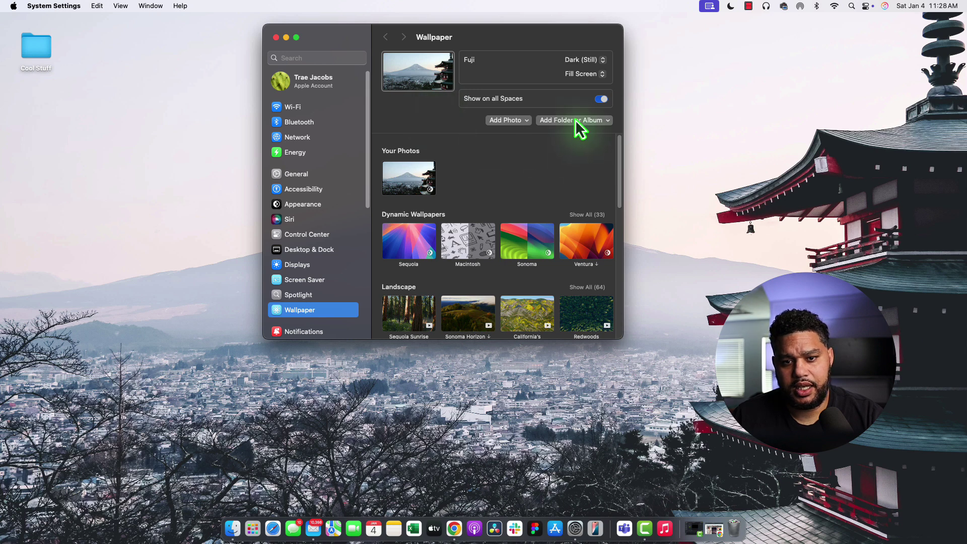
scroll(542, 234, "down", 2)
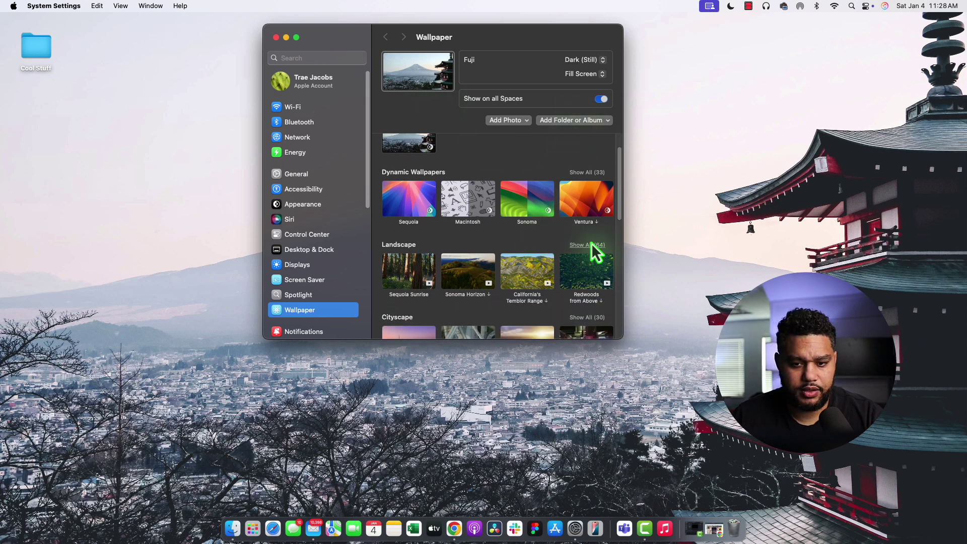
left_click(592, 243)
scroll(502, 214, "down", 1)
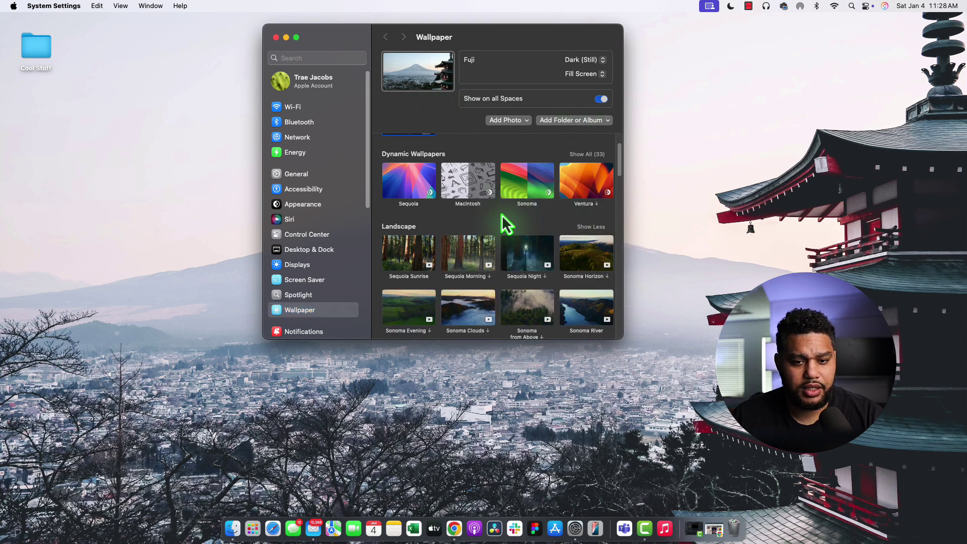